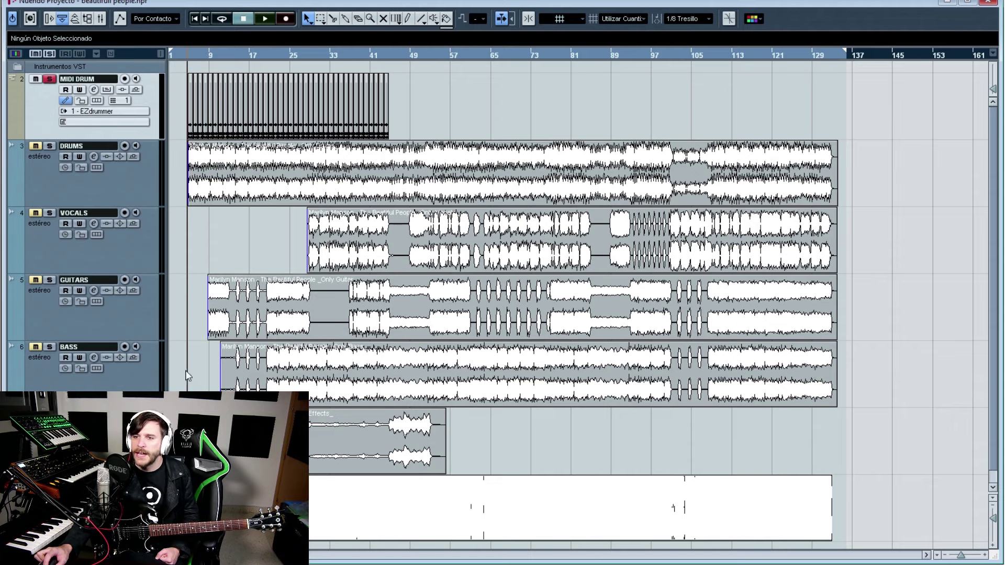
# Go through the DRUMS, VOCALS, GUITARS and BASS tracks one by one, soloing them to present each stem
pyautogui.click(131, 177)
pyautogui.click(130, 246)
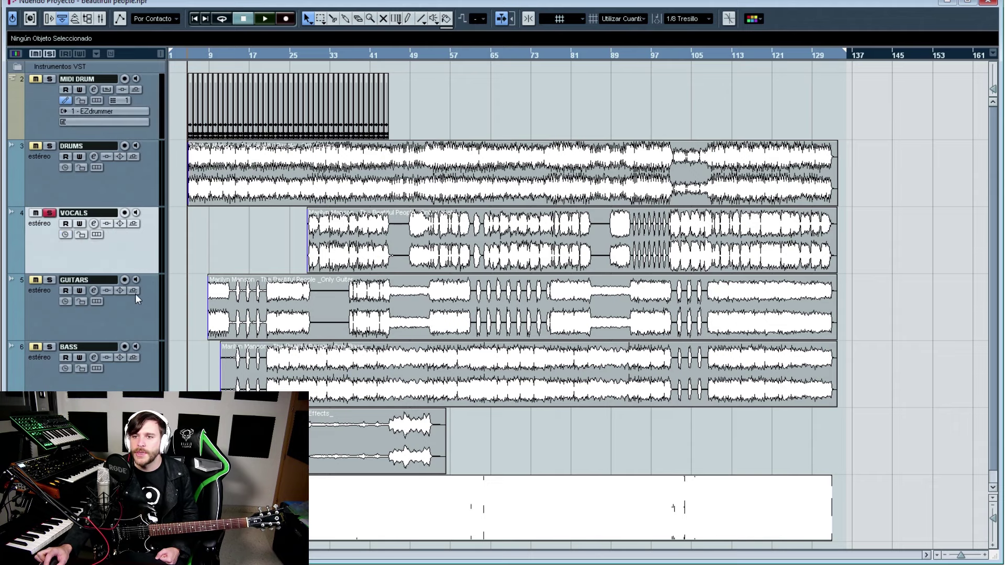
pyautogui.click(137, 312)
pyautogui.click(135, 382)
pyautogui.click(135, 400)
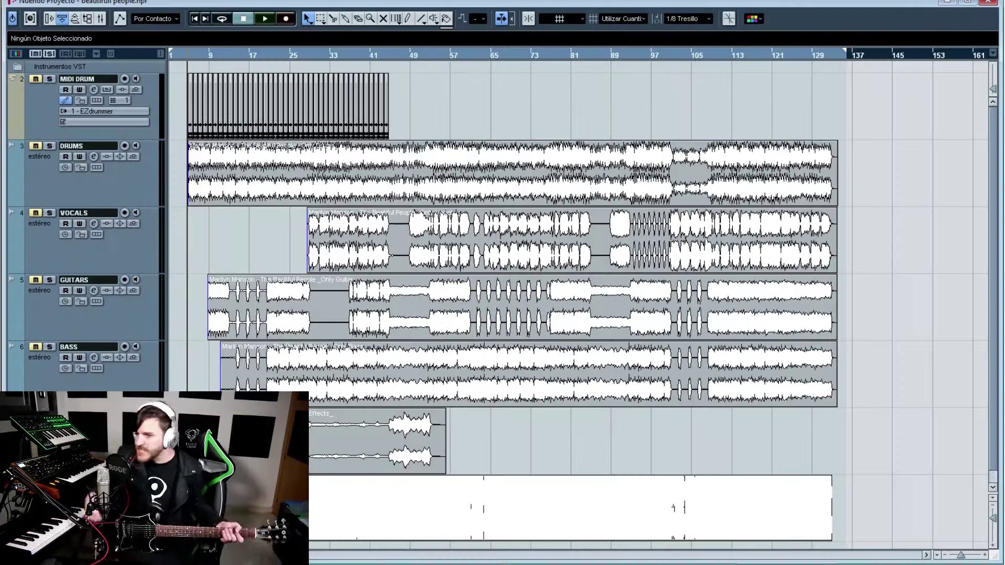
# Play the song's intro from about bar 2, then stop playback
pyautogui.moveTo(189, 52); pyautogui.dragTo(190, 98)
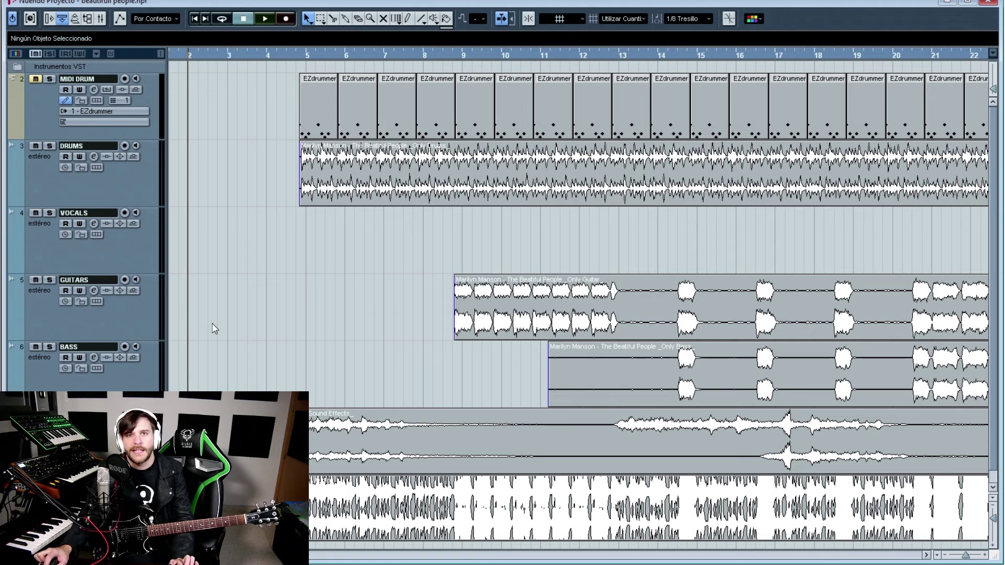
pyautogui.press('space')
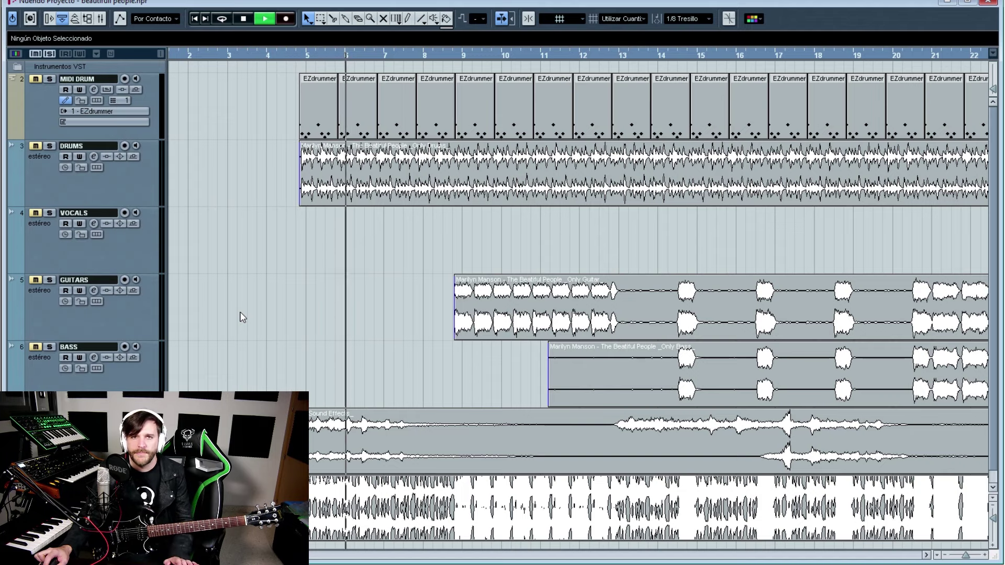
pyautogui.press('space')
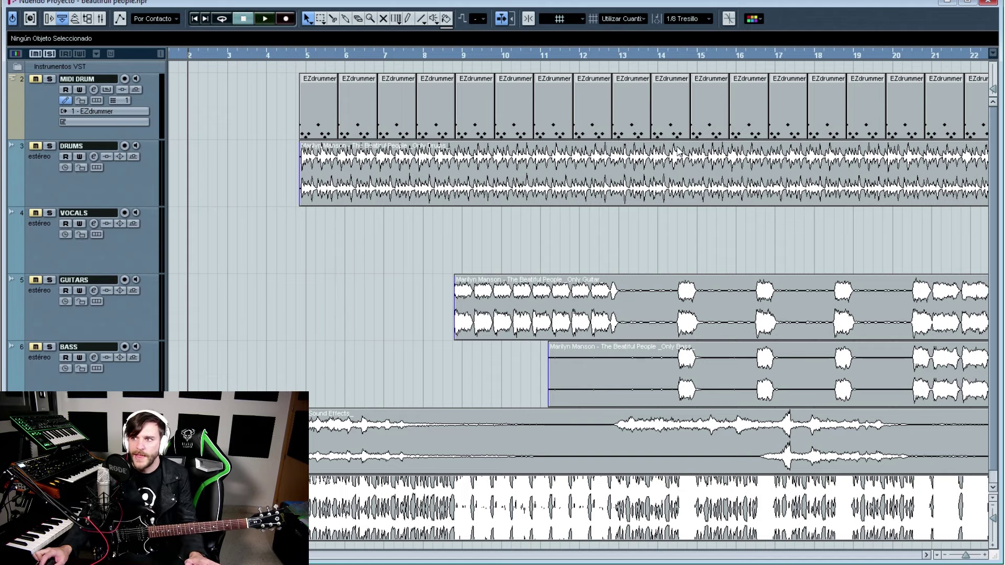
# Play the section starting at bar 13, then stop playback
pyautogui.click(627, 54)
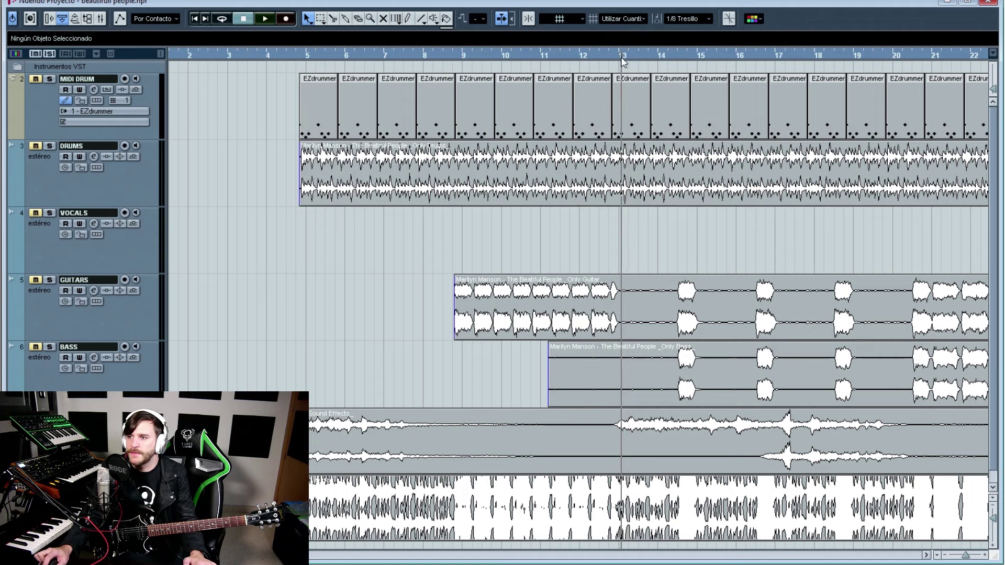
pyautogui.press('space')
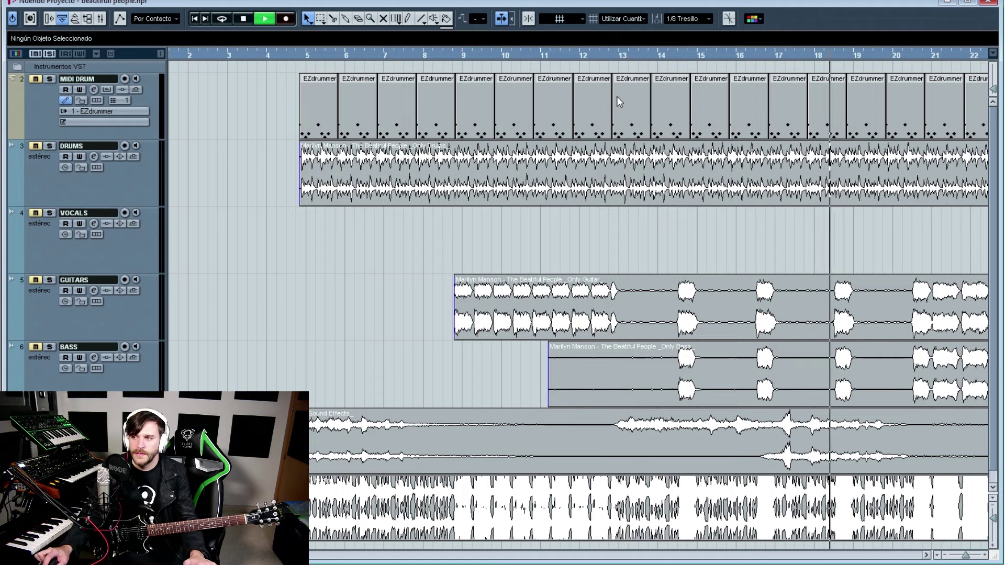
pyautogui.press('space')
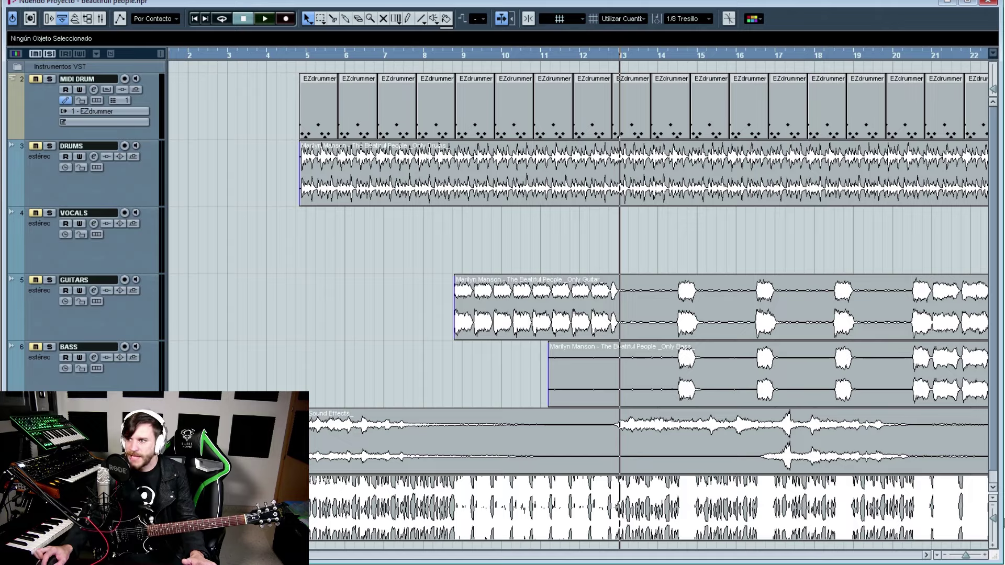
# Listen to the section from about bar 29, then the one starting at about bar 45
pyautogui.click(945, 556)
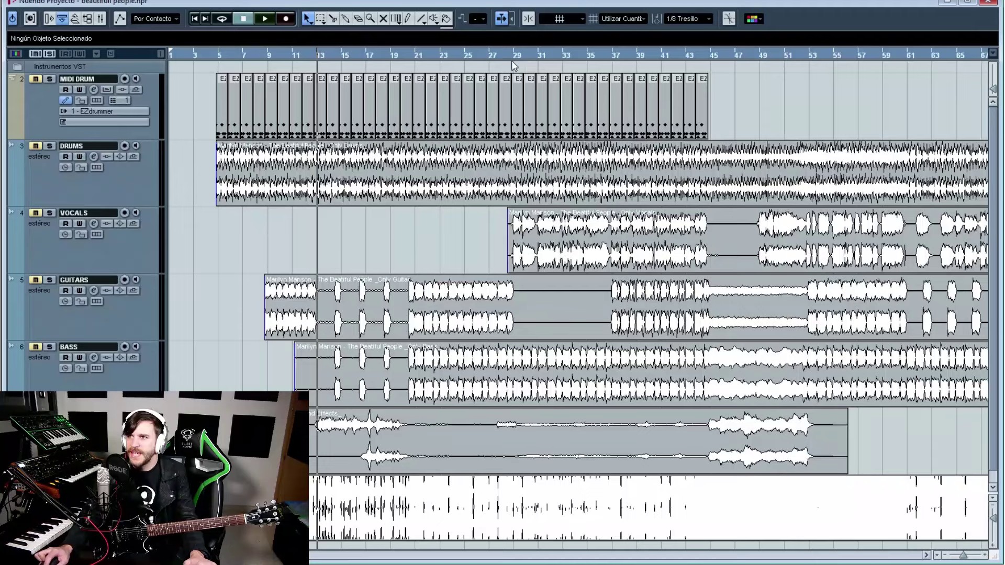
pyautogui.moveTo(501, 57); pyautogui.dragTo(518, 60)
pyautogui.press('space')
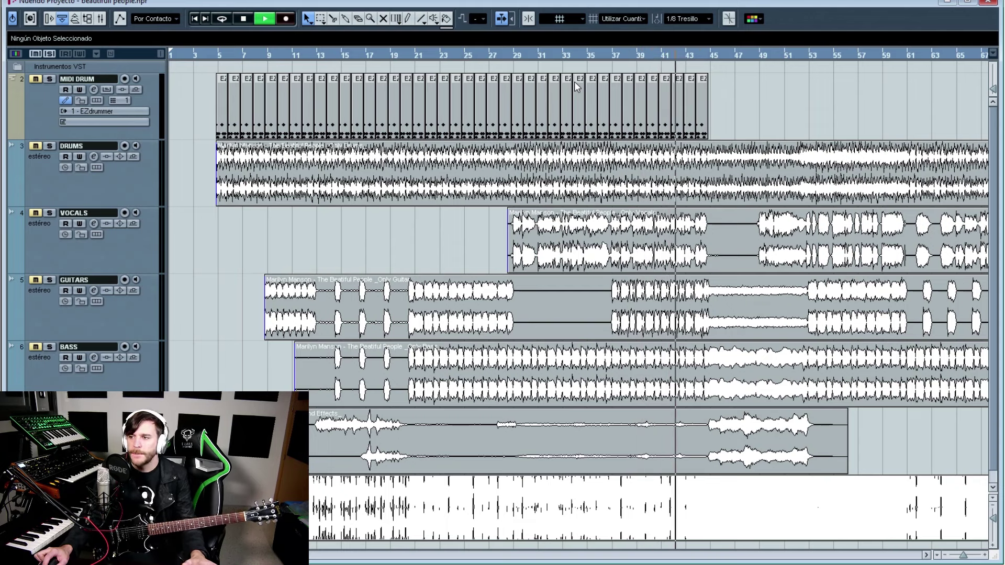
pyautogui.click(710, 56)
pyautogui.press('space')
# Solo the DRUMS track and play it from just before bar 5
pyautogui.scroll(6, 704, 66)
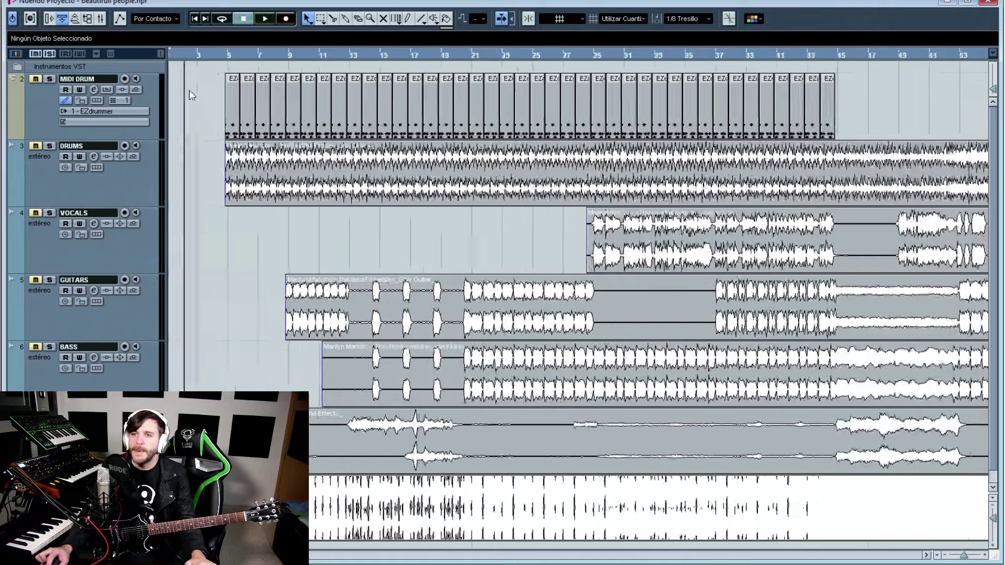
pyautogui.scroll(1, 220, 118)
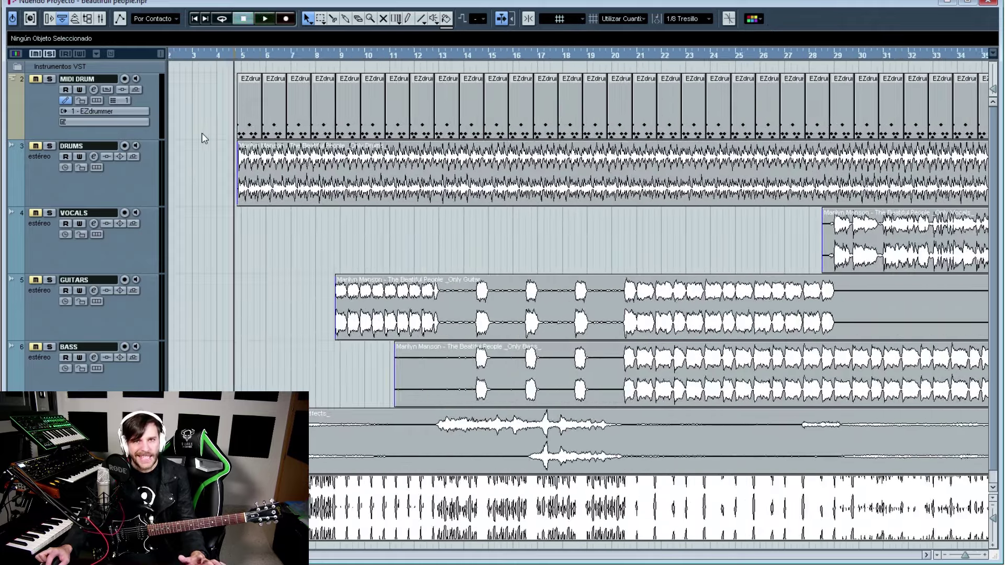
pyautogui.click(49, 146)
pyautogui.press('space')
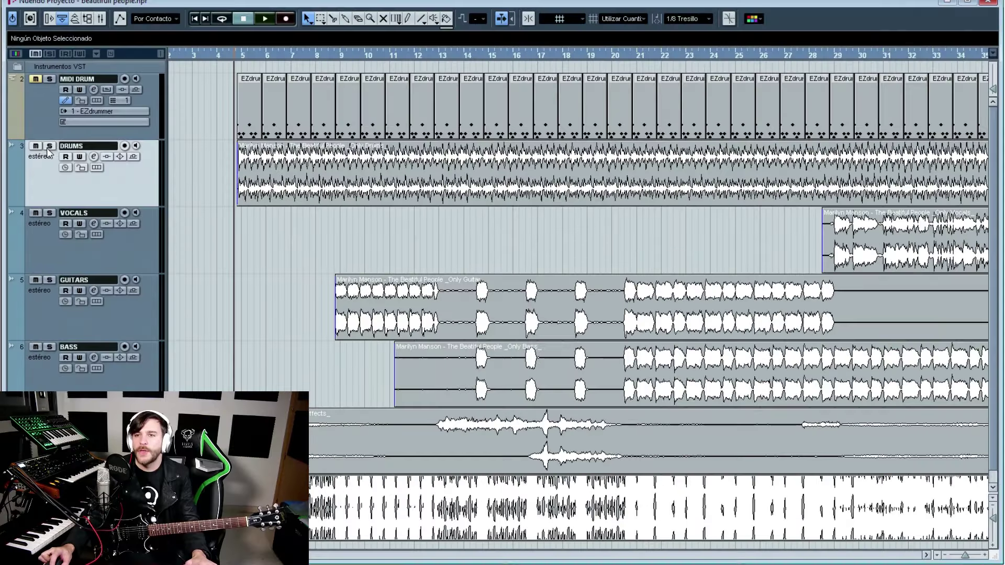
# Solo the MIDI DRUM track and open the EZdrummer instrument window from the VST instruments rack
pyautogui.click(52, 80)
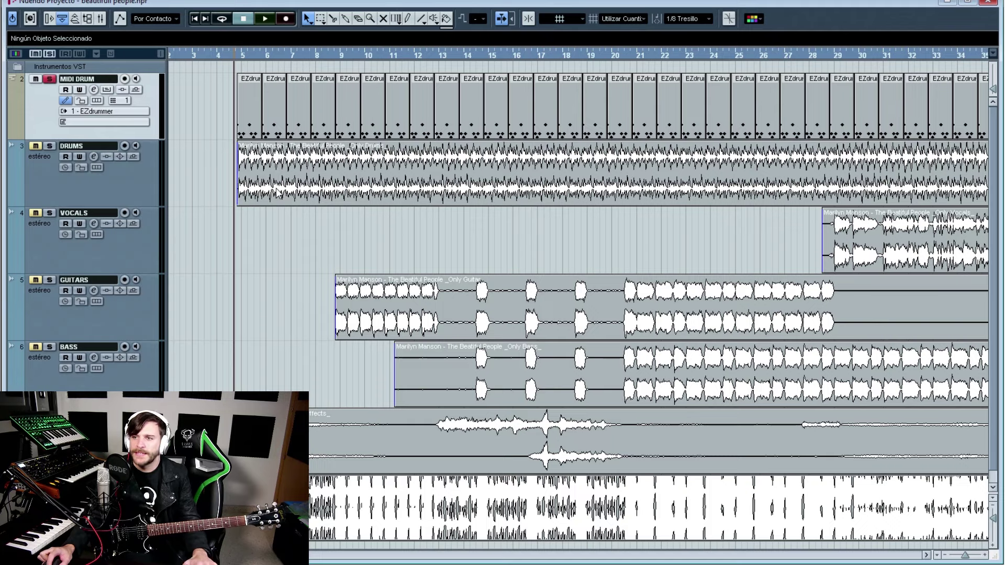
pyautogui.press('F3')
pyautogui.press('F3')
pyautogui.press('F12')
pyautogui.press('F11')
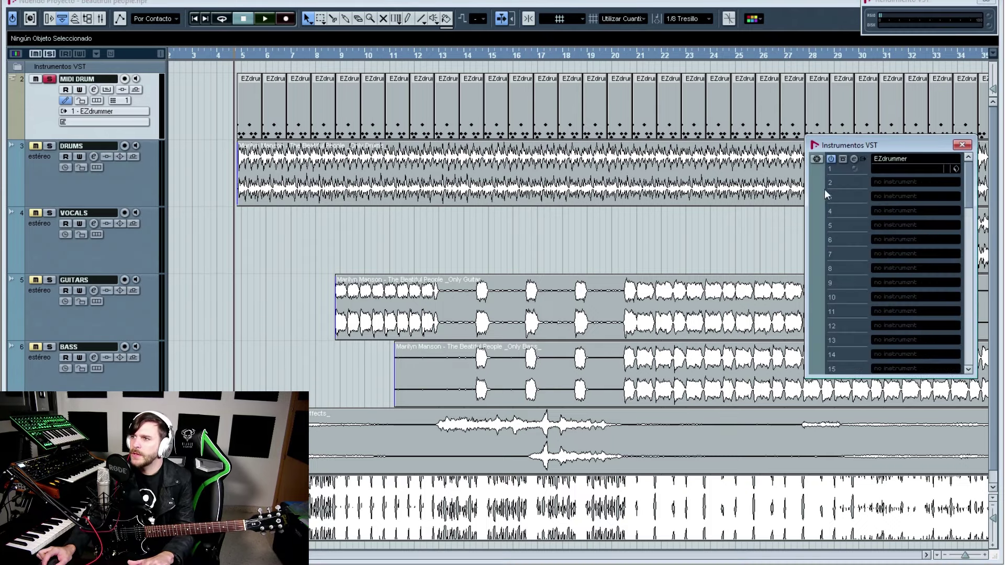
pyautogui.click(853, 159)
# Show the mixer and play the programmed MIDI drums through EZdrummer, then stop playback
pyautogui.press('F3')
pyautogui.press('space')
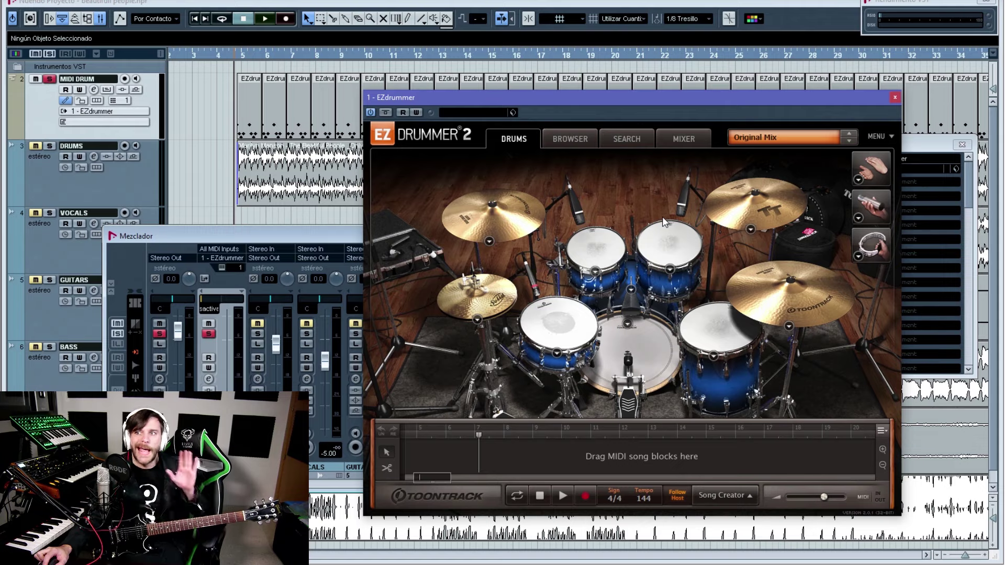
pyautogui.press('space')
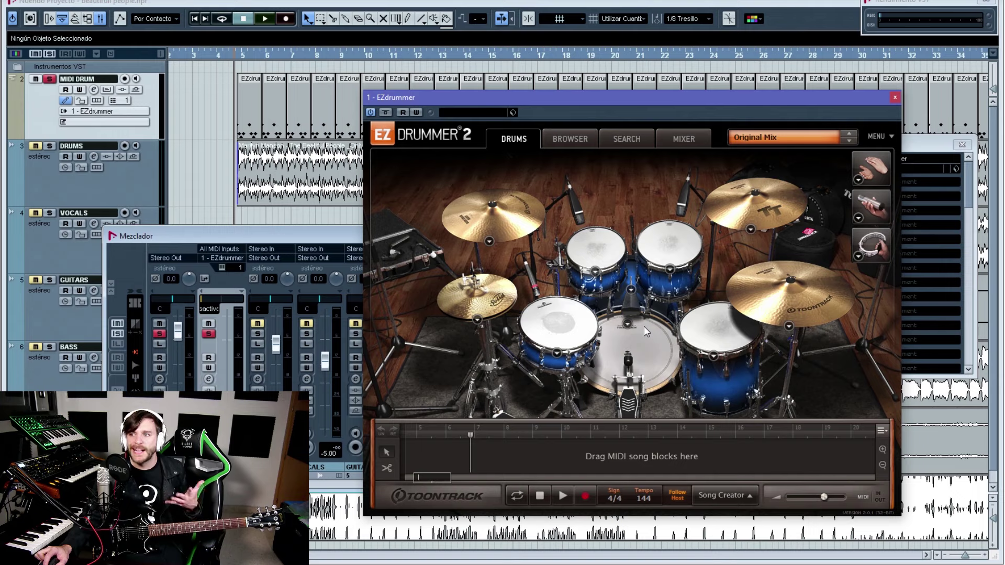
# Inspect the first EZdrummer part's notes in the drum editor, closing the EZdrummer window, then return to the project
pyautogui.doubleClick(254, 130)
pyautogui.click(894, 97)
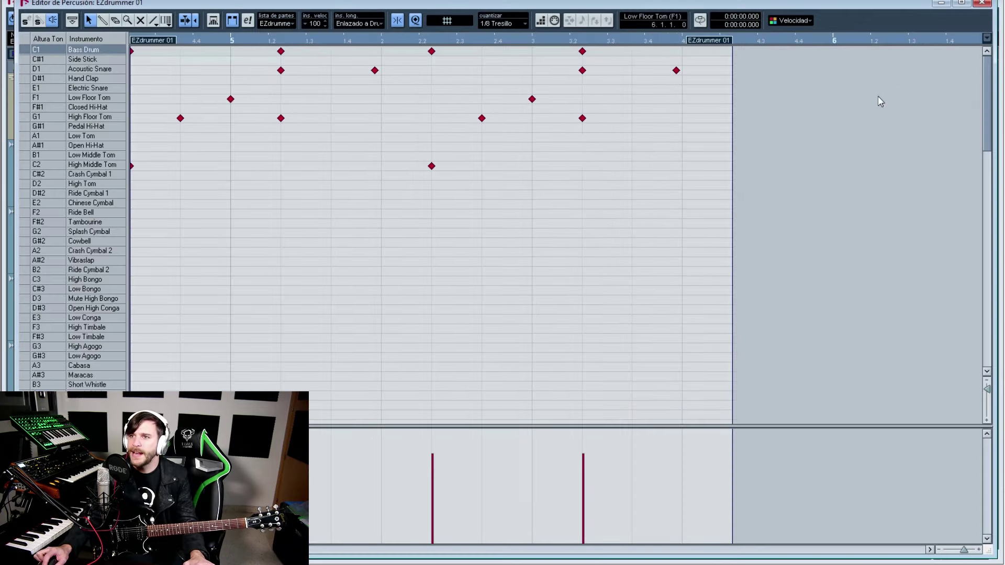
pyautogui.press('Escape')
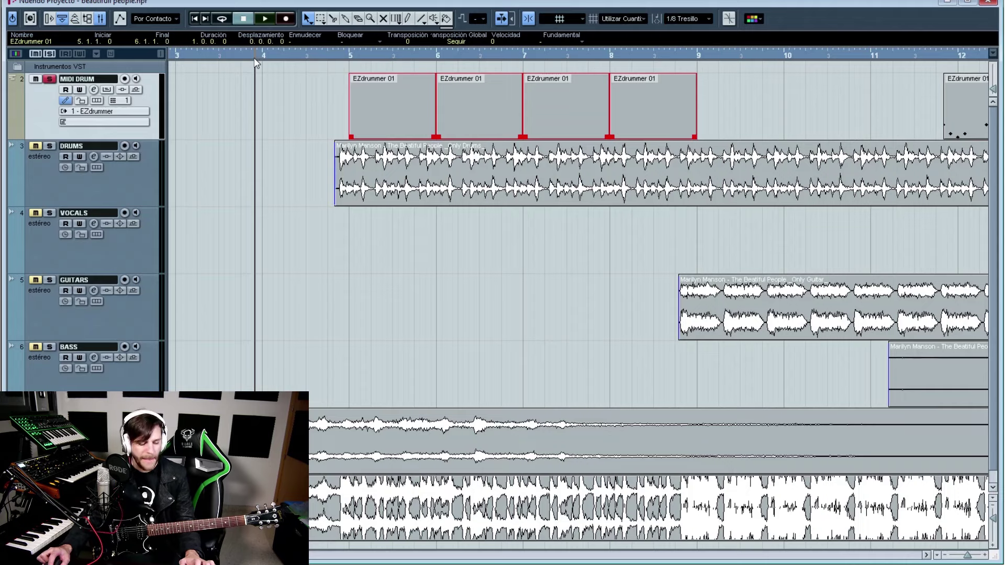
# Play the MIDI DRUM parts twice from just before bar 4, stopping after each pass
pyautogui.press('space')
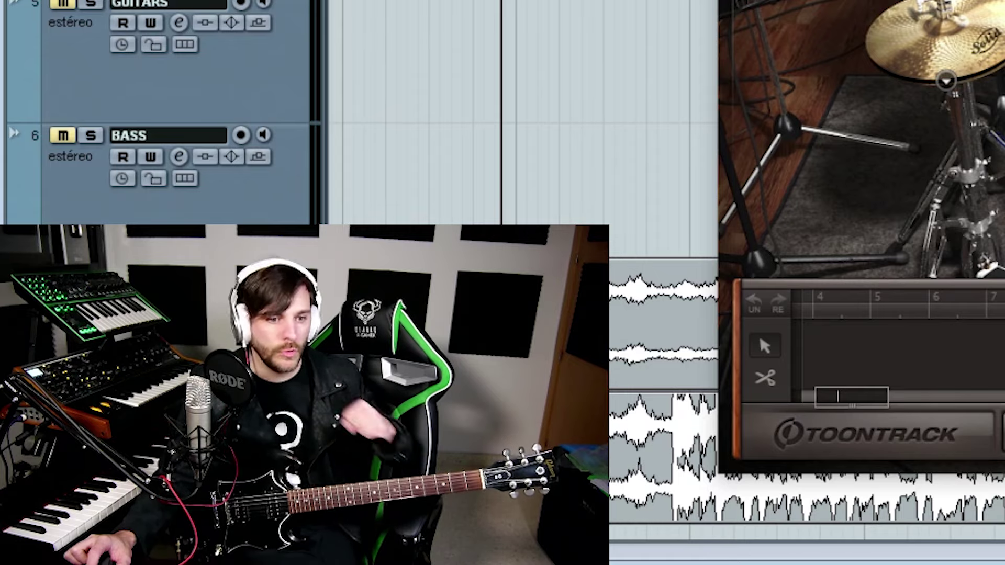
pyautogui.press('space')
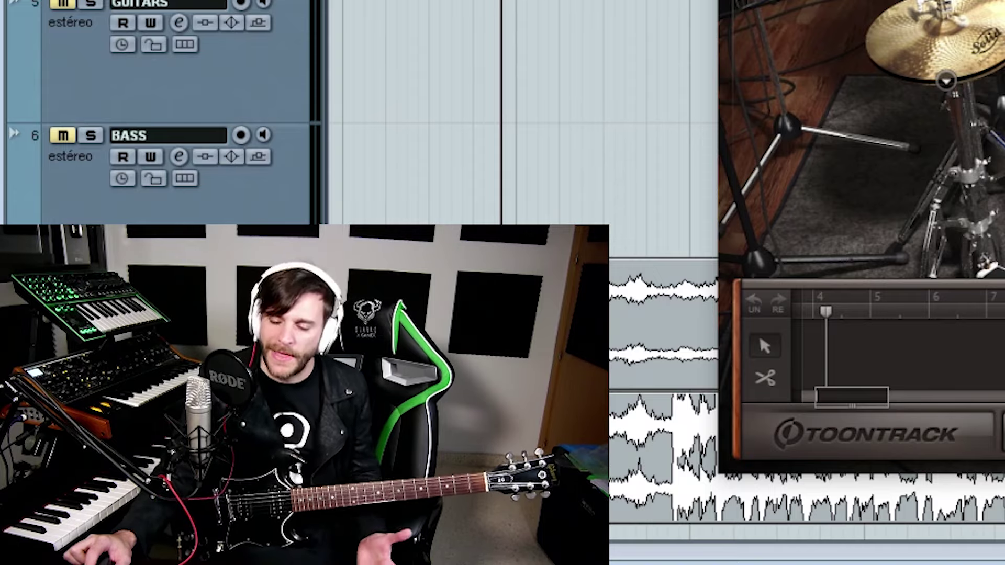
pyautogui.press('space')
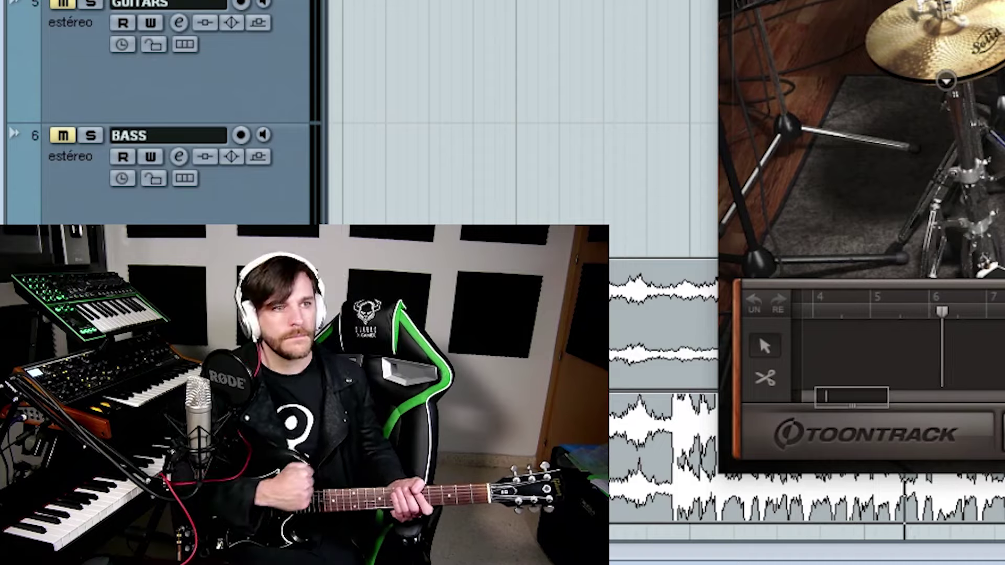
pyautogui.press('space')
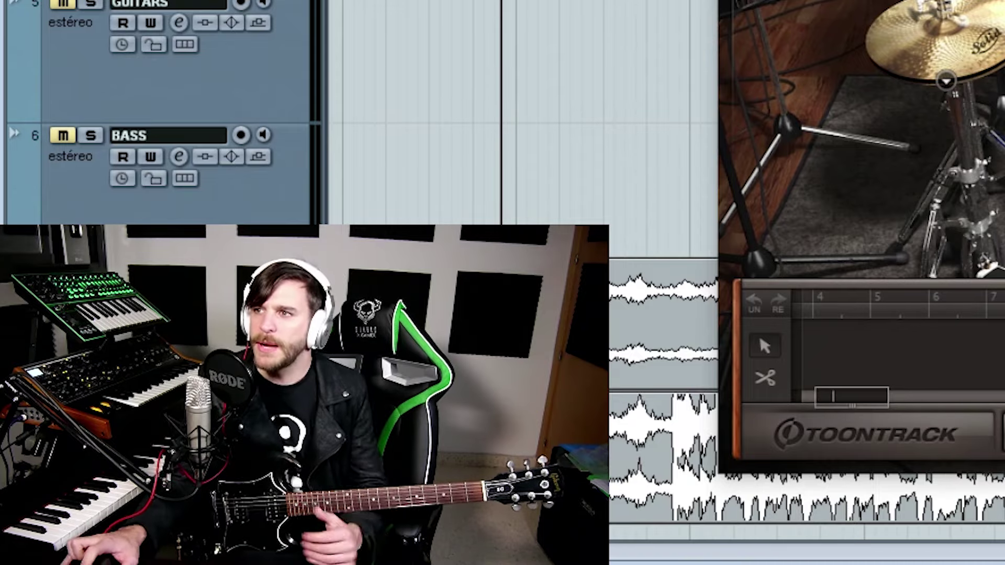
# Copy the EZdrummer part just before bar 12 to the start of bar 5 on the MIDI DRUM track
pyautogui.press('Escape')
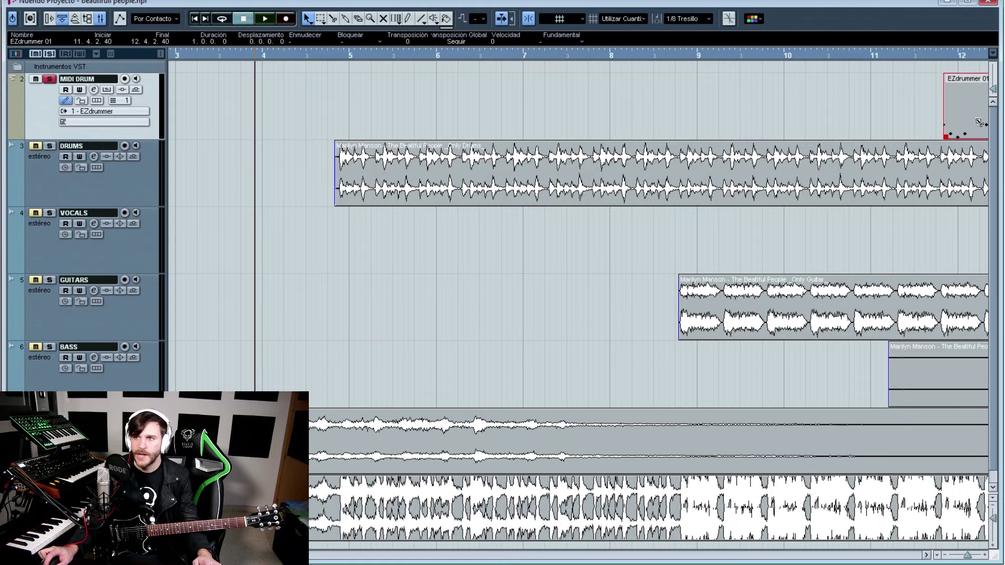
pyautogui.moveTo(978, 122); pyautogui.dragTo(384, 126)
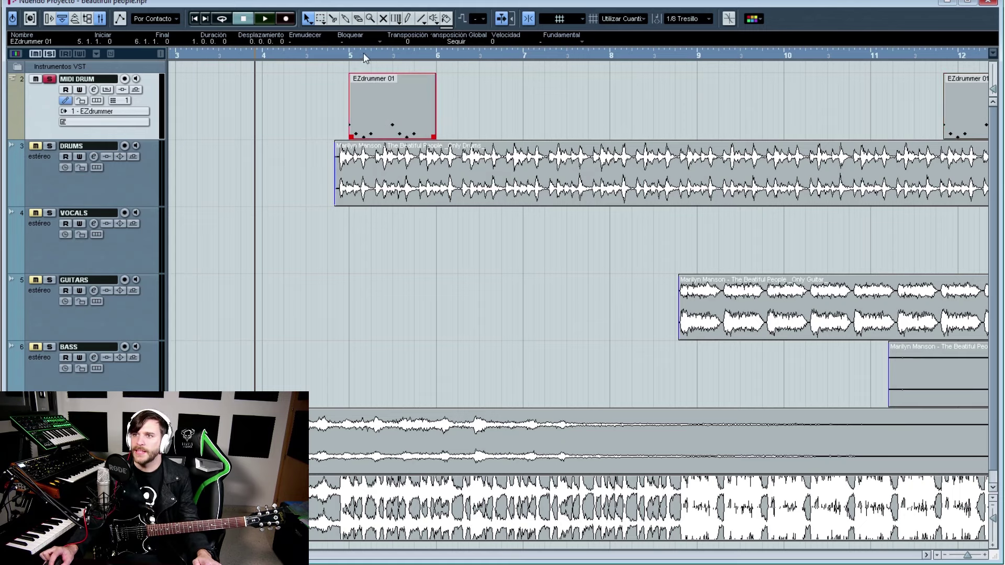
# Solo the DRUMS track and play the original drum stem from just before bar 5
pyautogui.click(327, 52)
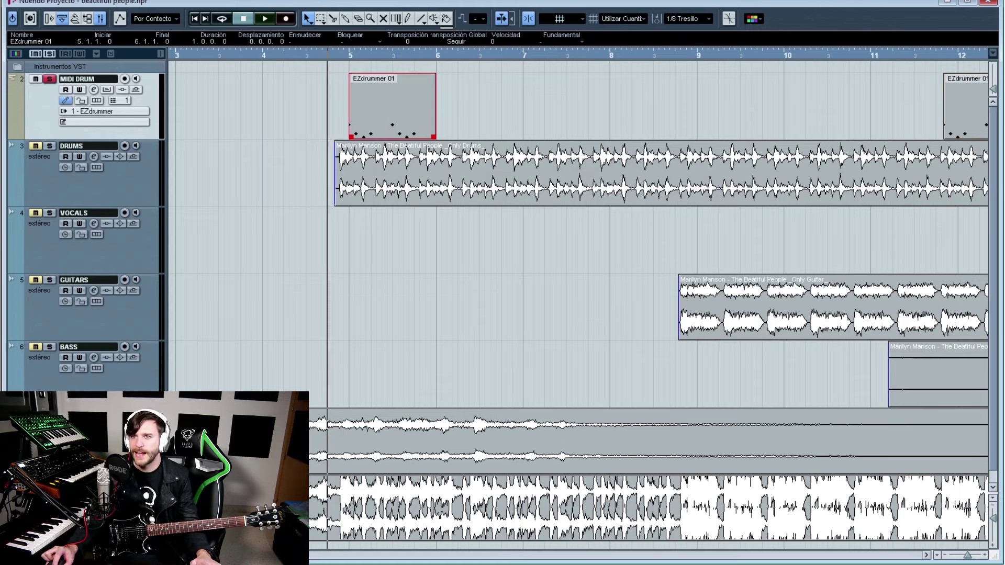
pyautogui.click(50, 146)
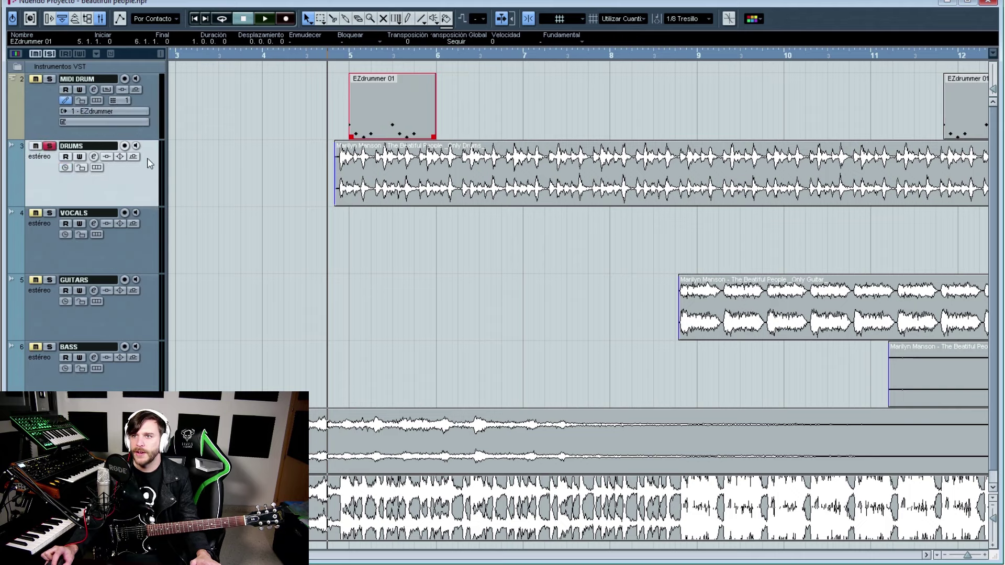
pyautogui.press('space')
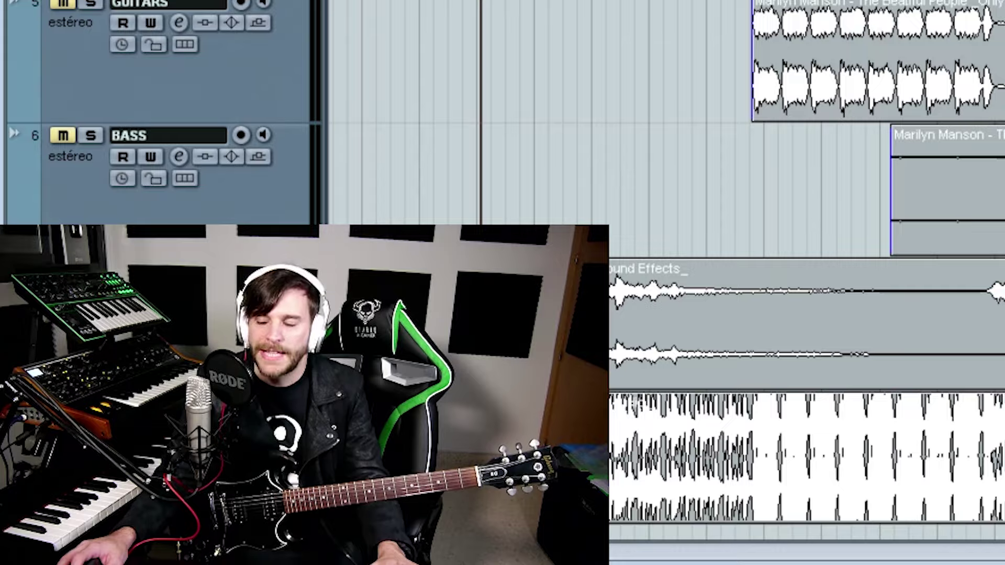
# Solo the GUITARS track and play its opening riff from just before bar 9
pyautogui.press('g')
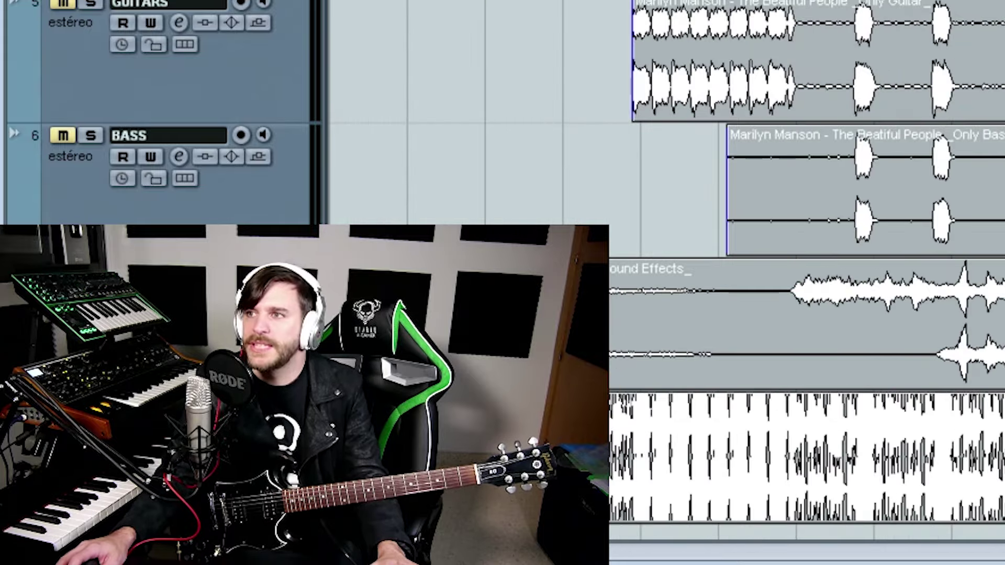
pyautogui.press('h')
pyautogui.press('h')
pyautogui.press('h')
pyautogui.press('h')
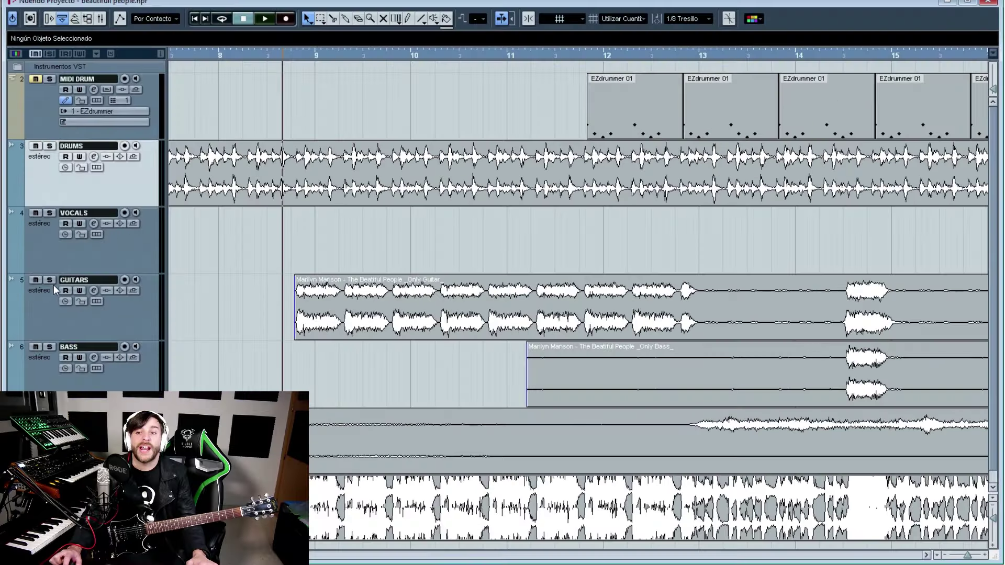
pyautogui.click(50, 280)
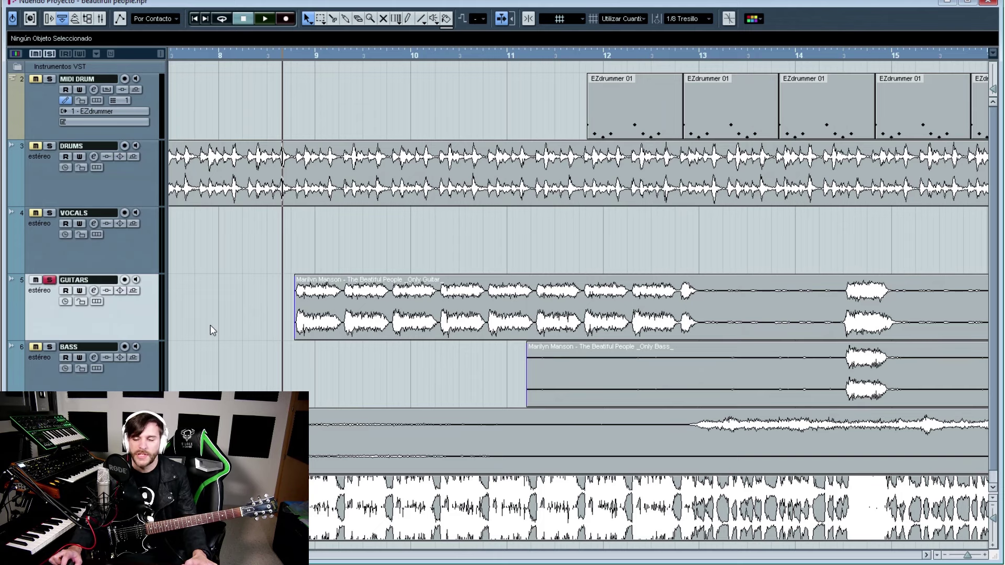
pyautogui.press('space')
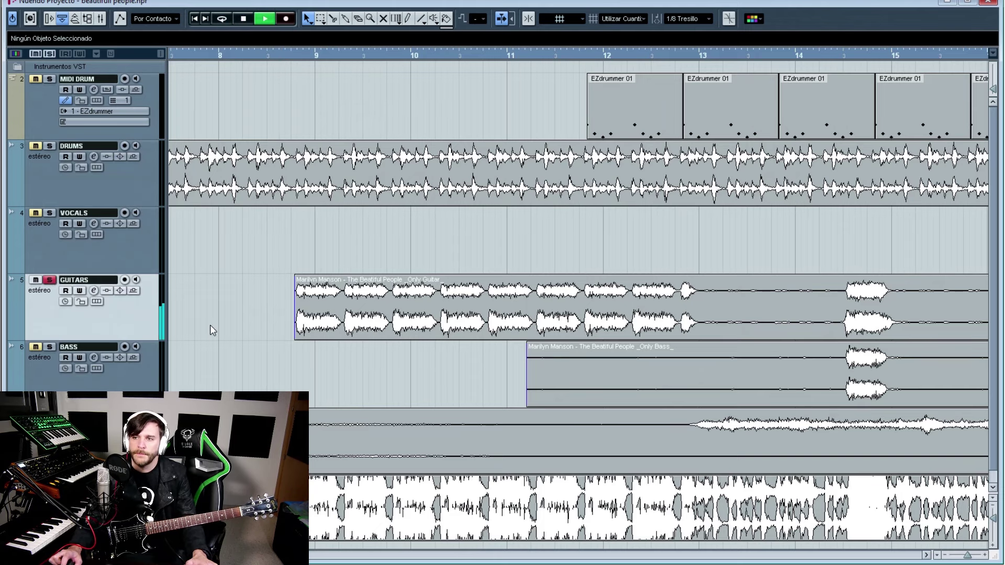